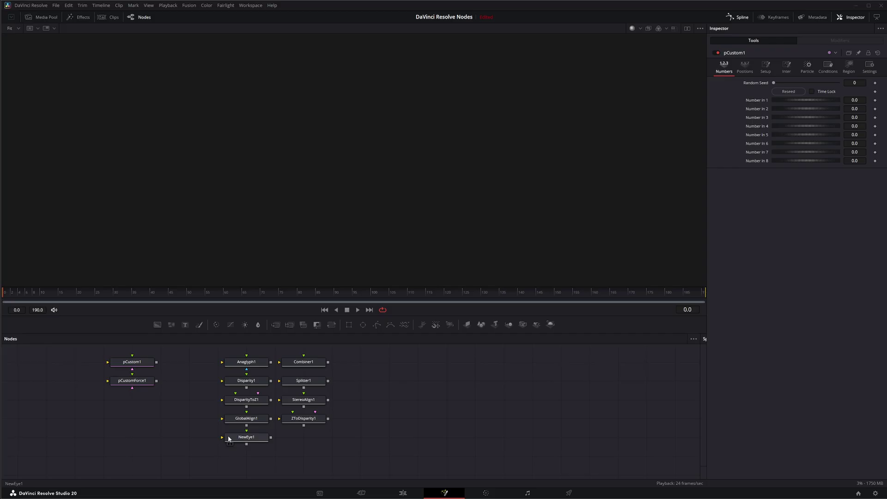
Step: View pCustomForce1, Anaglyph1 and Disparity1 in the Inspector in turn, then deselect Disparity1
click(137, 382)
click(247, 362)
click(246, 380)
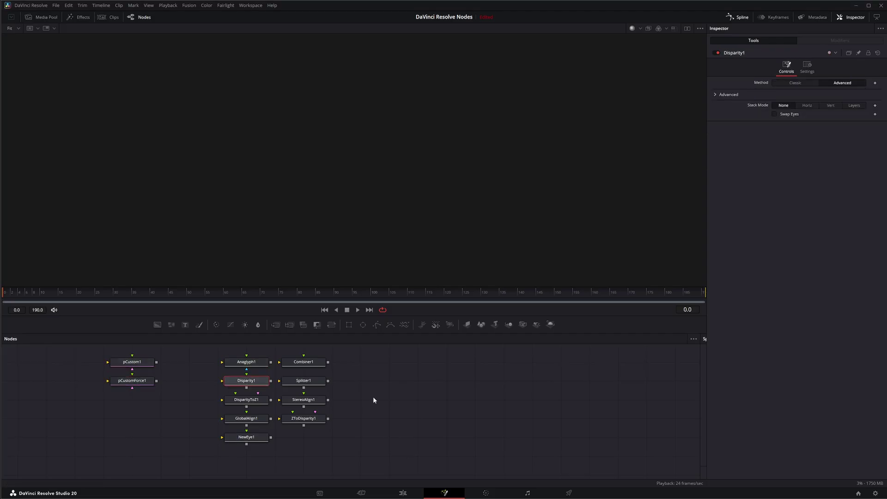
click(275, 476)
Step: Marquee-select pCustom1 and pCustomForce1, then show only pCustom1's parameters
drag(80, 357, 157, 403)
click(157, 402)
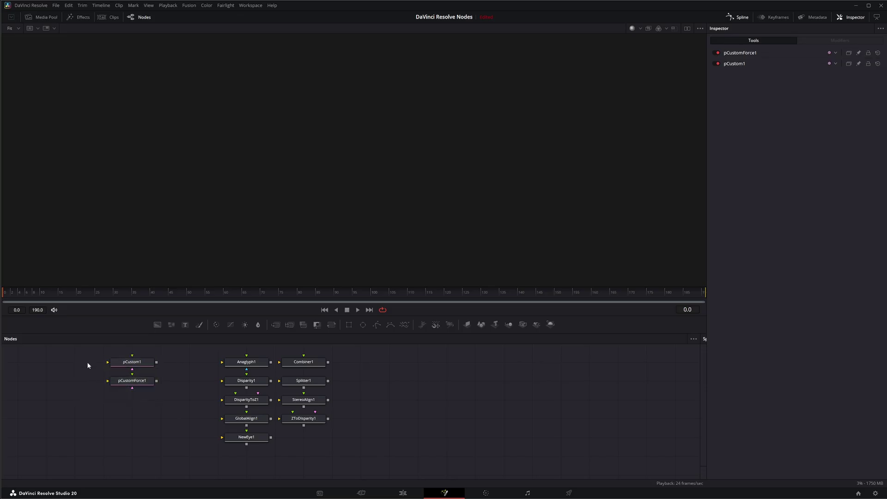
click(132, 362)
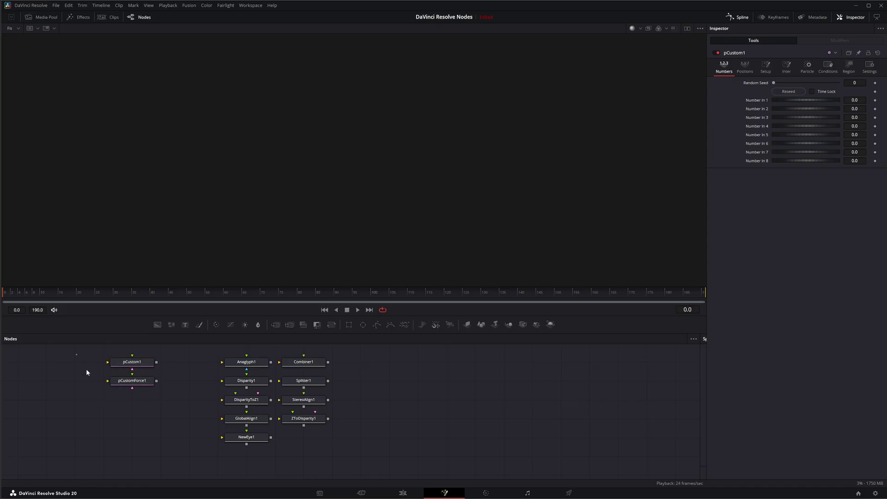
Step: Select all eleven nodes, then reselect the two particle nodes and expand pCustomForce1 and pCustom1
drag(75, 354, 394, 470)
click(162, 403)
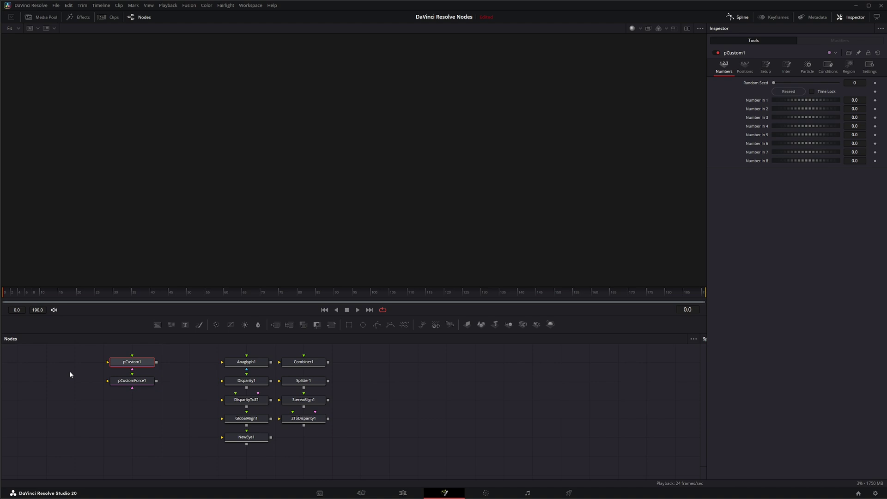
drag(70, 354, 157, 415)
click(139, 381)
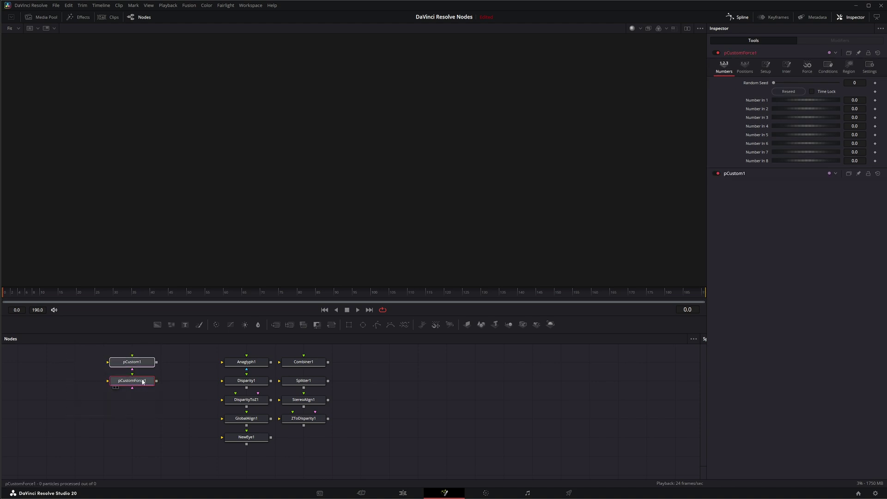
click(137, 363)
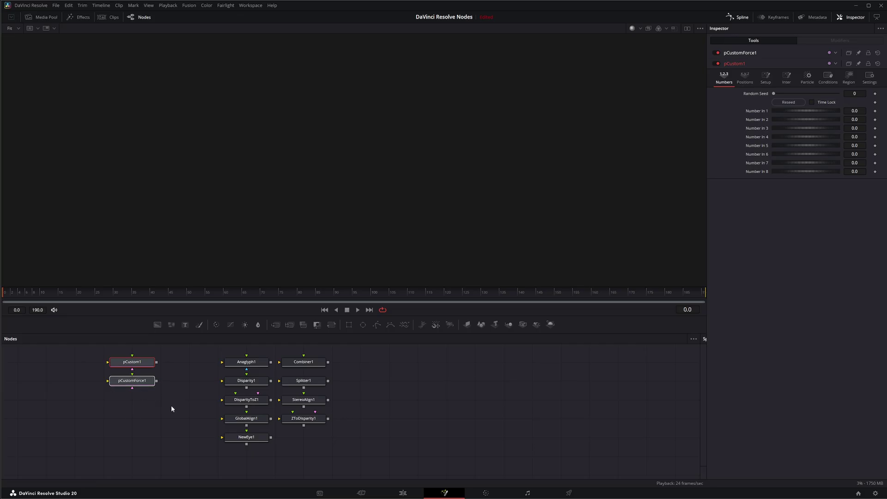
click(113, 407)
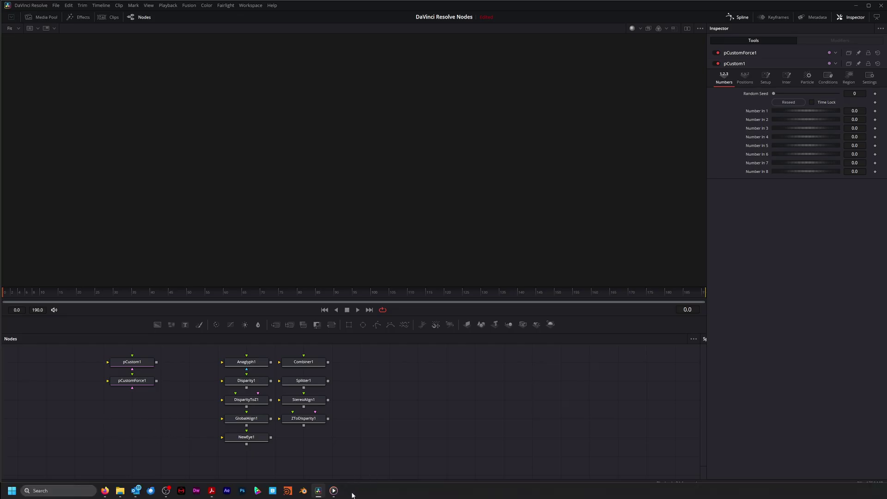
click(333, 490)
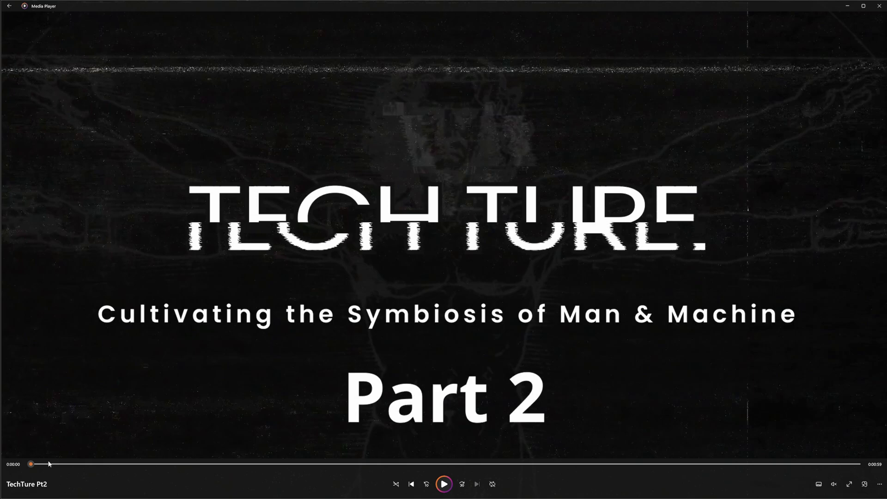
drag(34, 465, 75, 465)
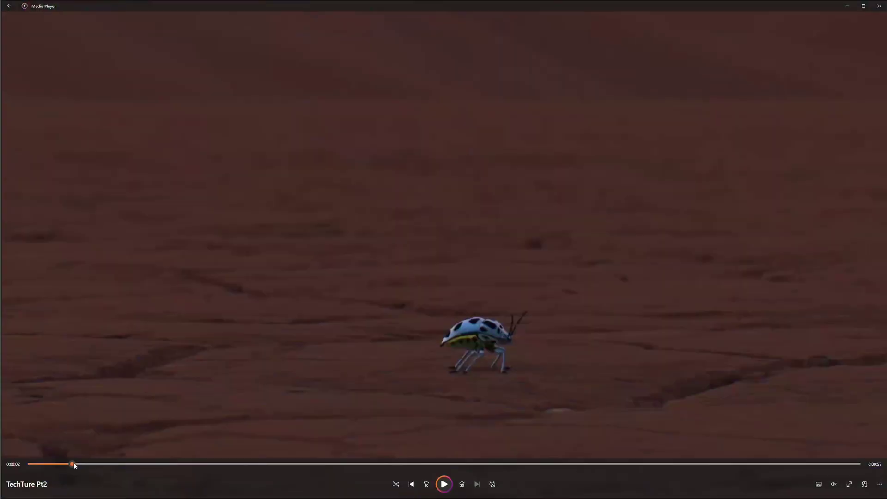
click(452, 485)
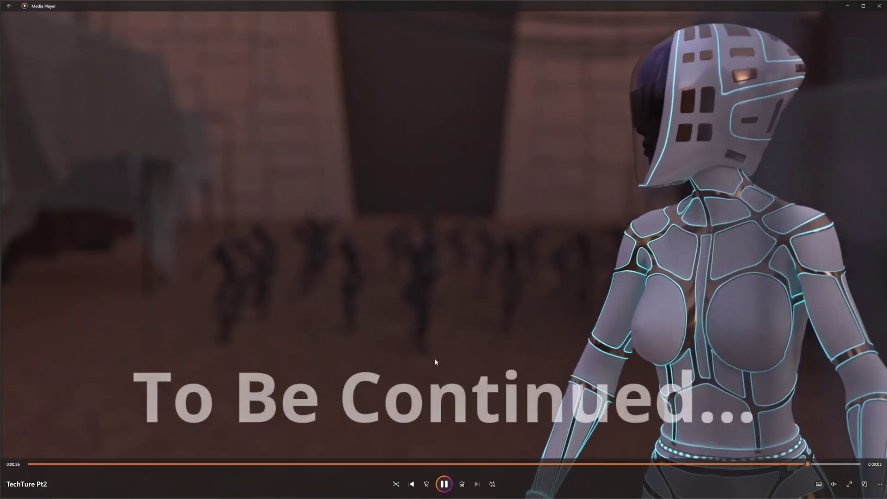
click(444, 483)
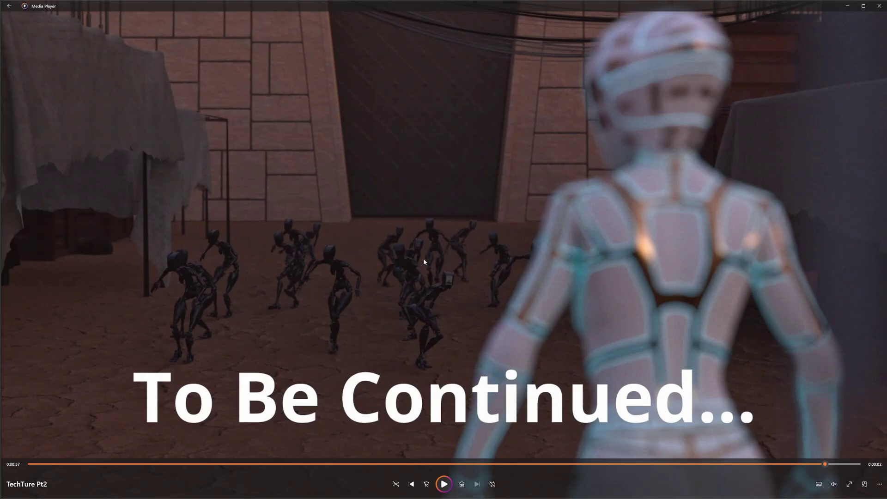
click(847, 6)
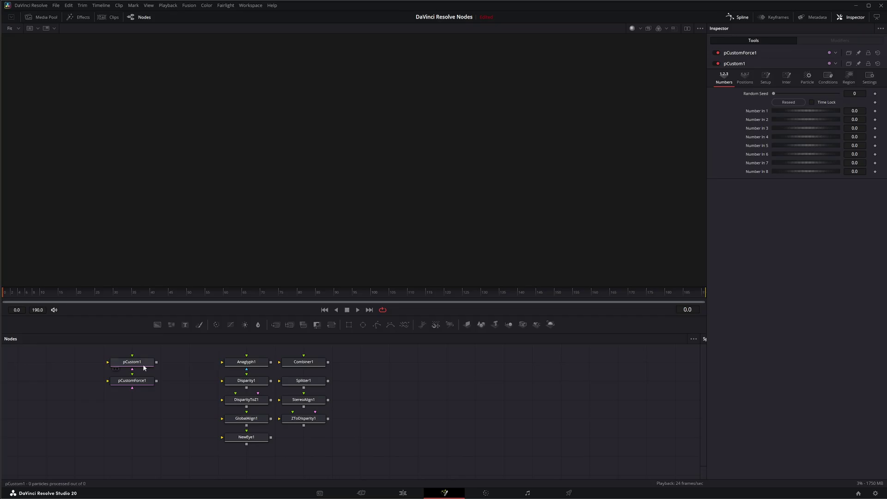
Step: Review pCustom1's Particle, Conditions and Region tabs, then load pCustomForce1's Numbers parameters
click(131, 364)
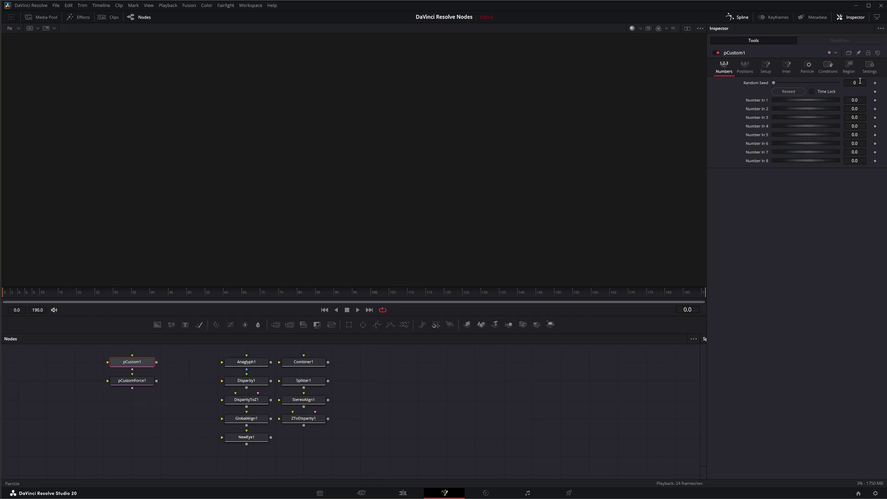
click(812, 67)
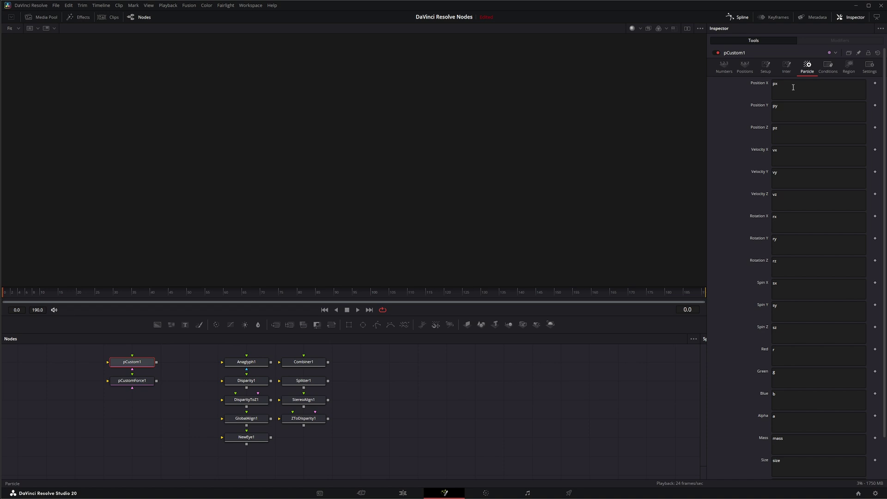
scroll(766, 176, down, 2)
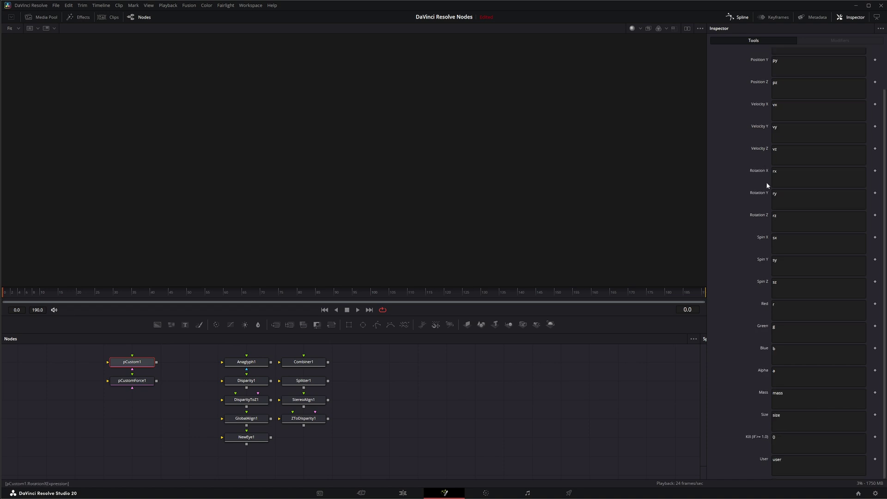
scroll(769, 283, up, 2)
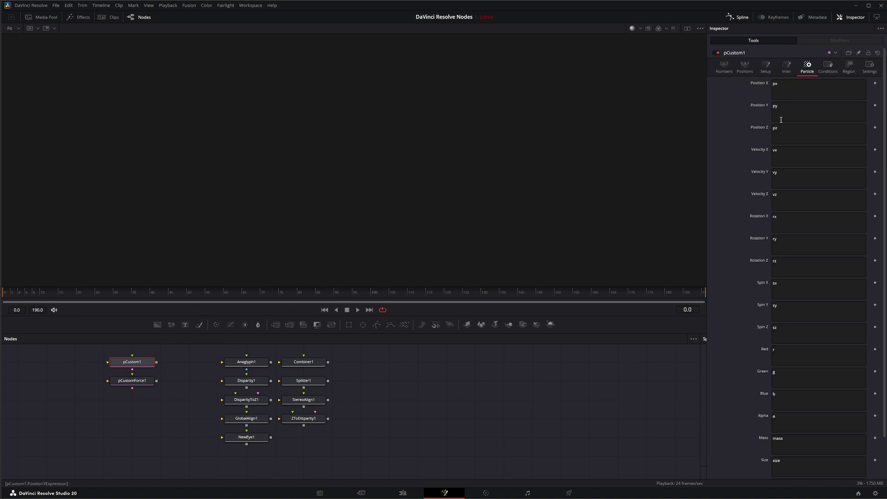
click(828, 66)
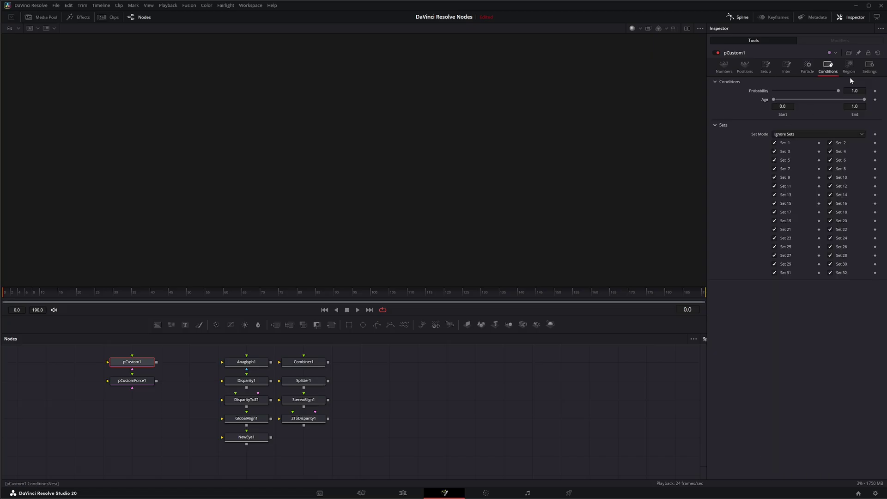
click(849, 67)
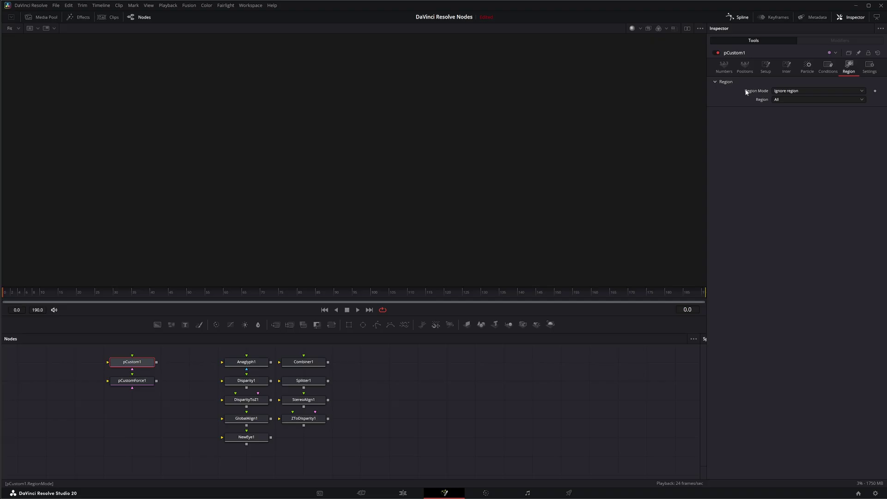
click(129, 385)
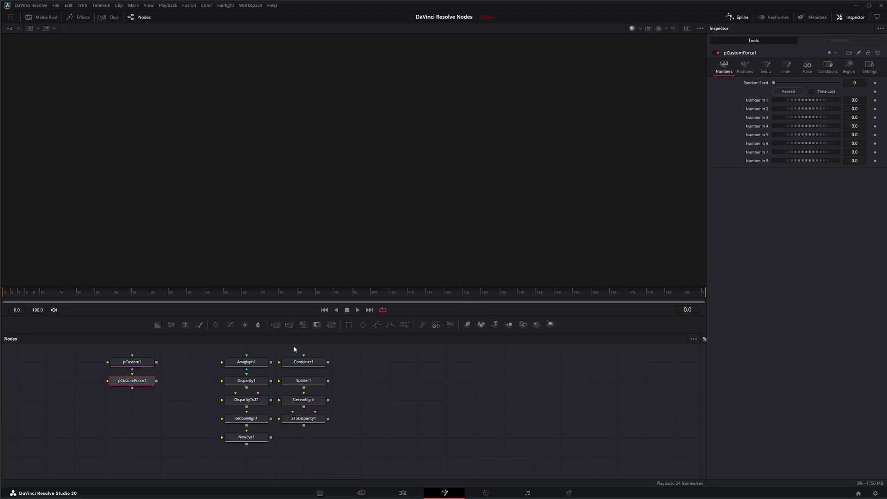
Step: View pCustomForce1's Force tab with force and torque fields, comparing against pCustom1
click(807, 66)
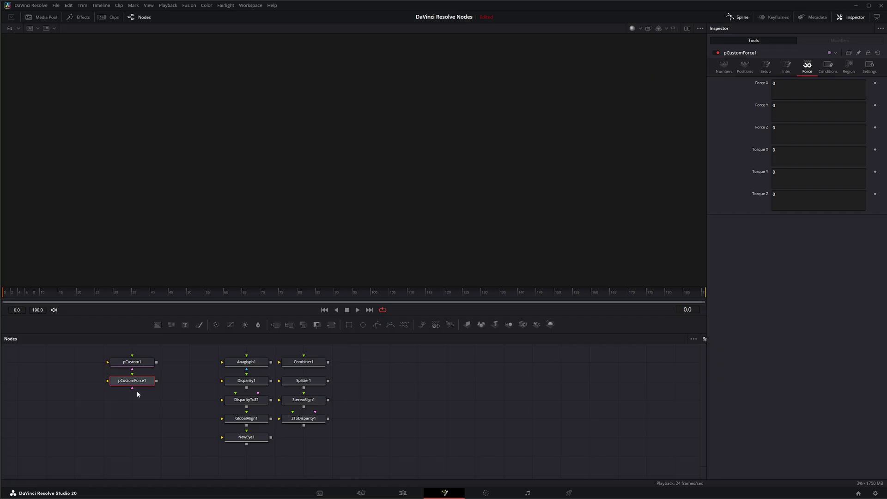
click(131, 363)
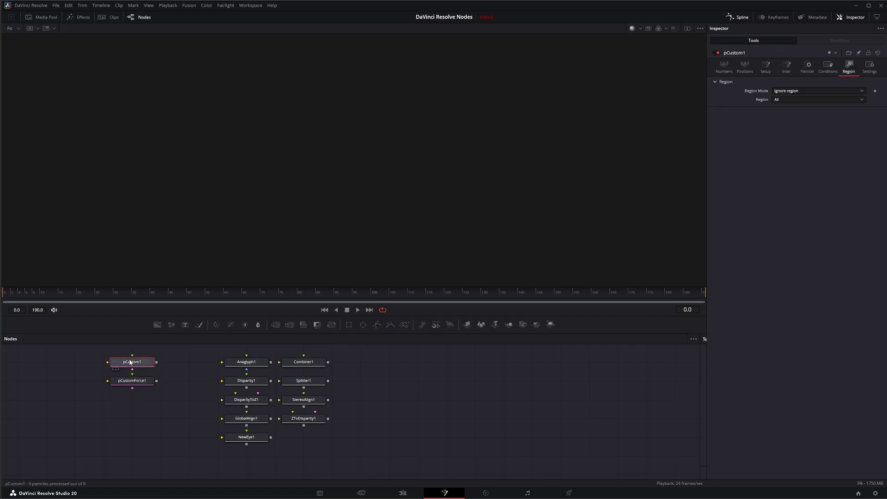
click(132, 382)
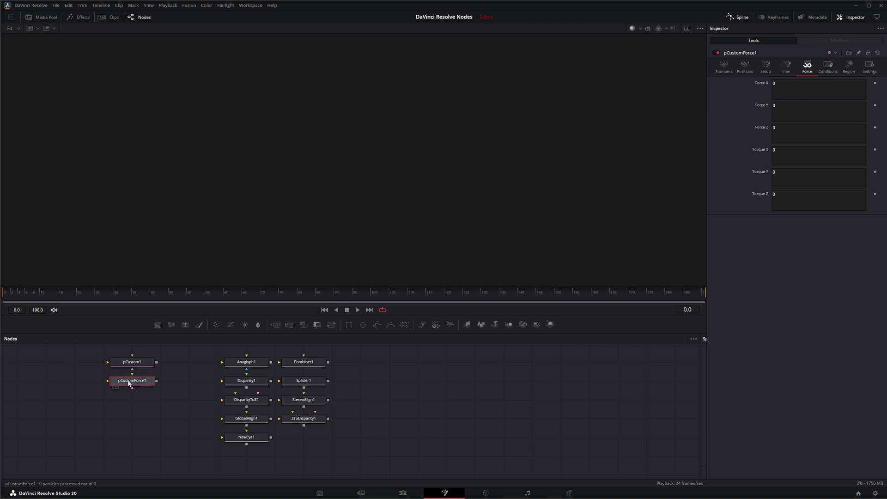
Step: Move pCustom1 and pCustomForce1 further left, then marquee-select the nine stereo nodes
drag(176, 400, 87, 353)
drag(143, 365, 87, 365)
drag(169, 348, 375, 472)
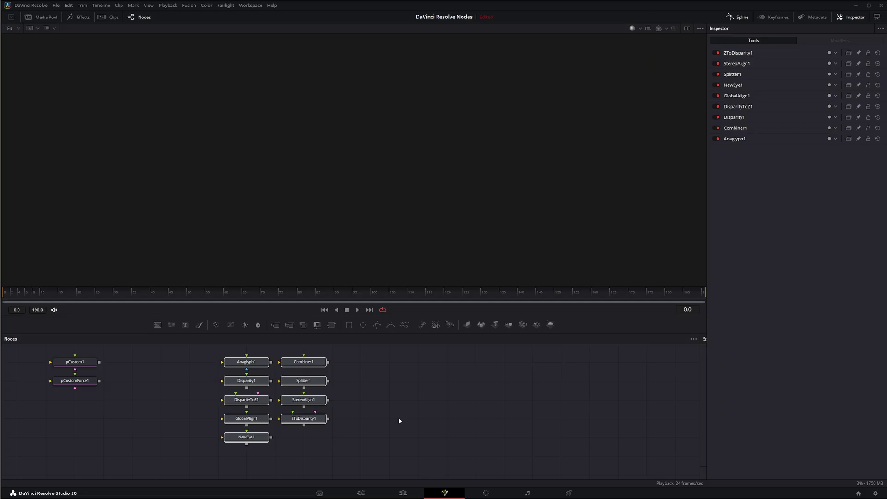
Step: Reselect and deselect the nine stereo nodes, then bring up Firefox's URSA Cine Immersive page
click(366, 437)
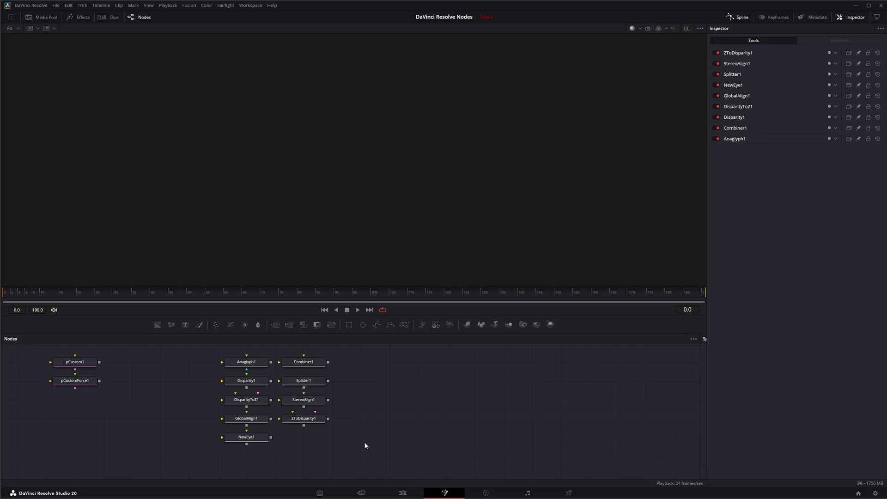
drag(179, 352, 341, 453)
drag(187, 347, 338, 467)
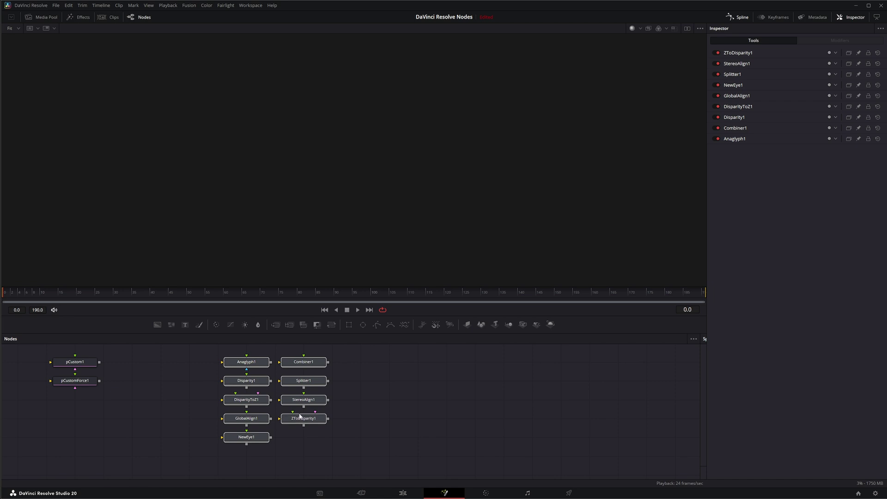
click(341, 464)
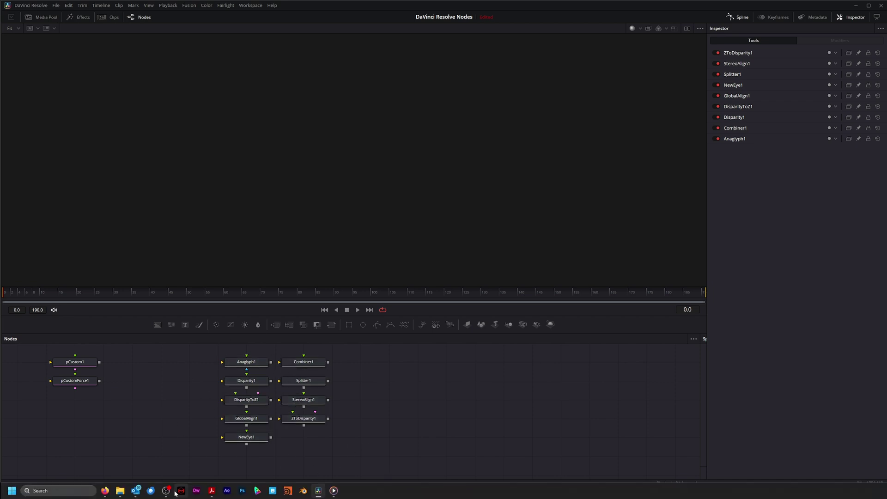
click(103, 492)
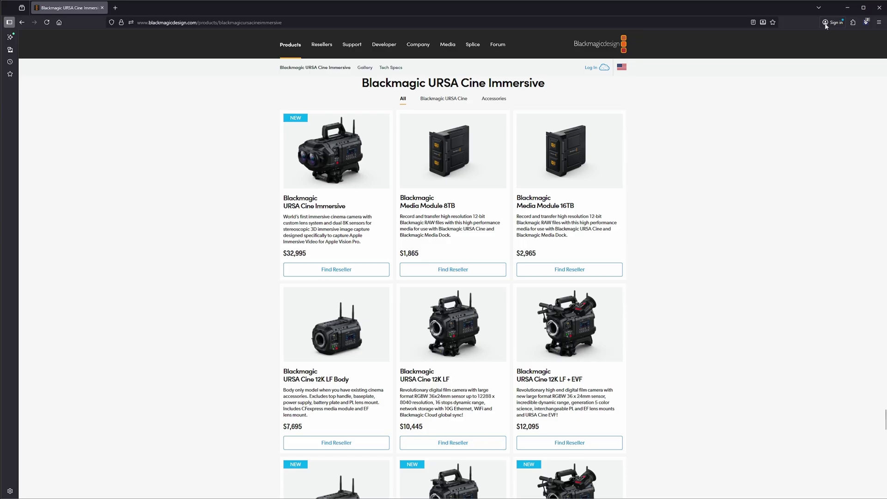
Step: Minimize Firefox to return to the DaVinci Resolve Fusion page
click(848, 8)
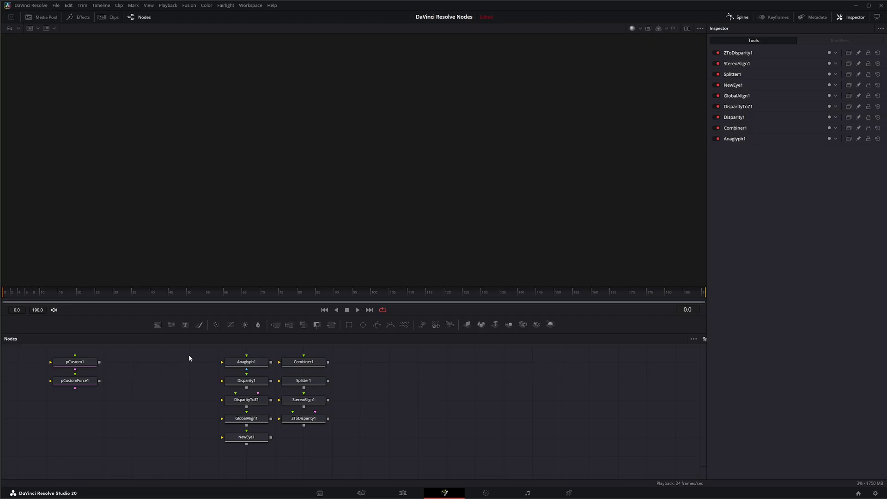
Step: Clear the stereo selection, then view Anaglyph1, Combiner1, Disparity1 and DisparityToZ1 in turn
drag(188, 354, 348, 460)
click(172, 376)
click(246, 363)
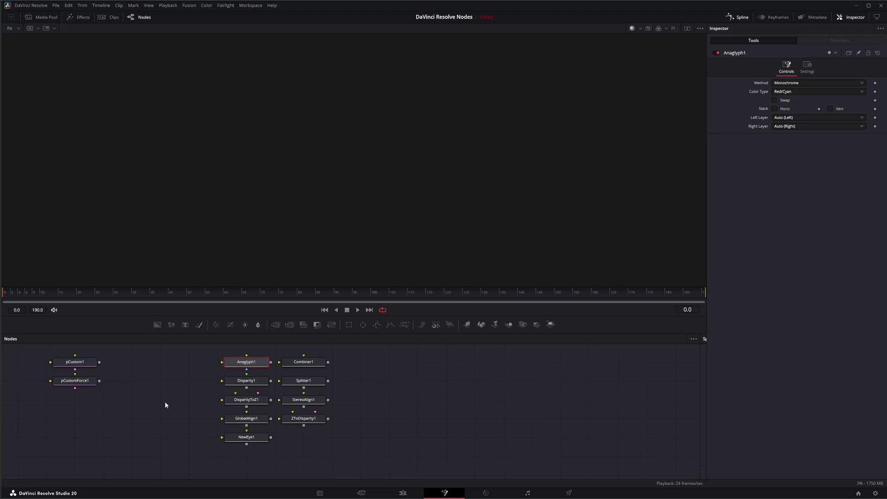
click(305, 364)
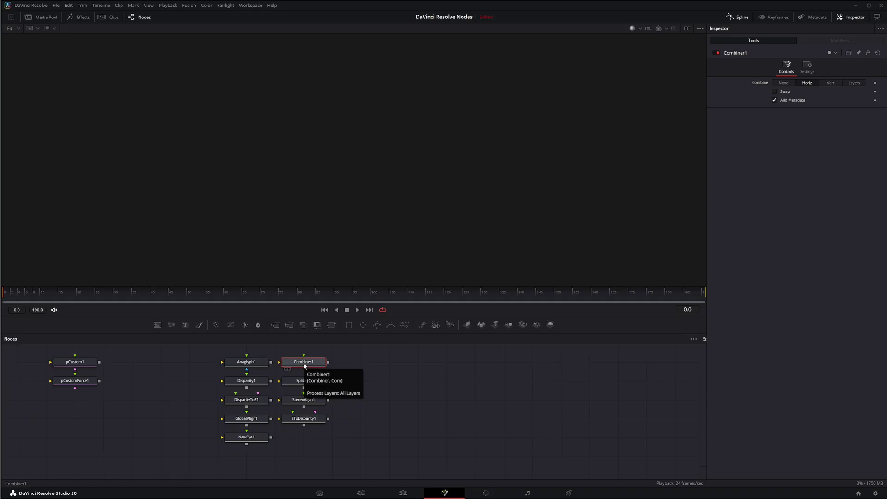
click(246, 381)
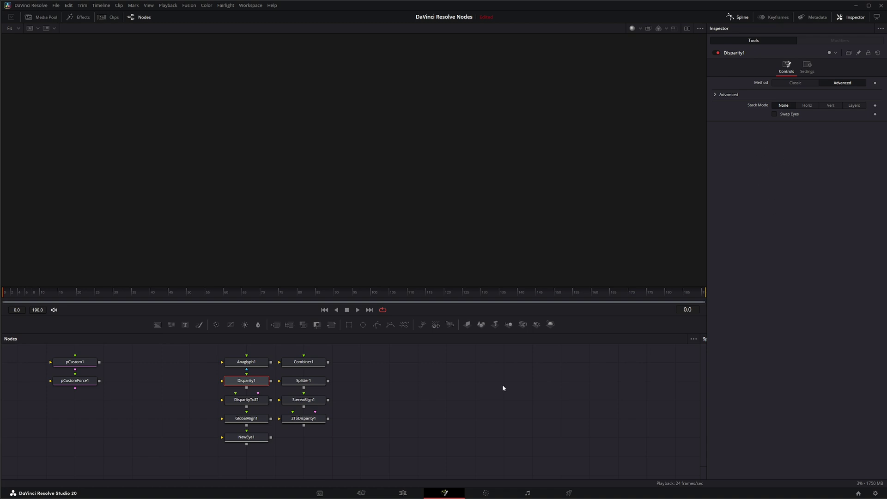
click(239, 402)
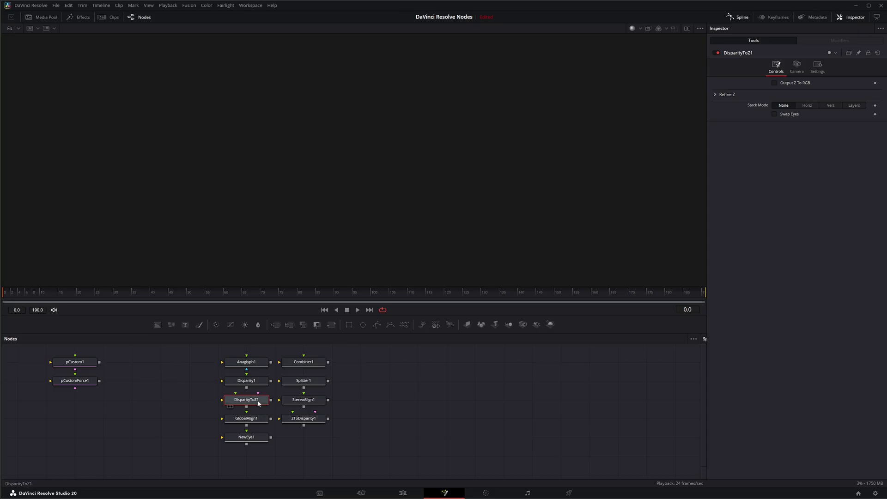
Step: View GlobalAlign1, NewEye1, Splitter1, StereoAlign1 and ZToDisparity1 in the Inspector in turn
click(248, 419)
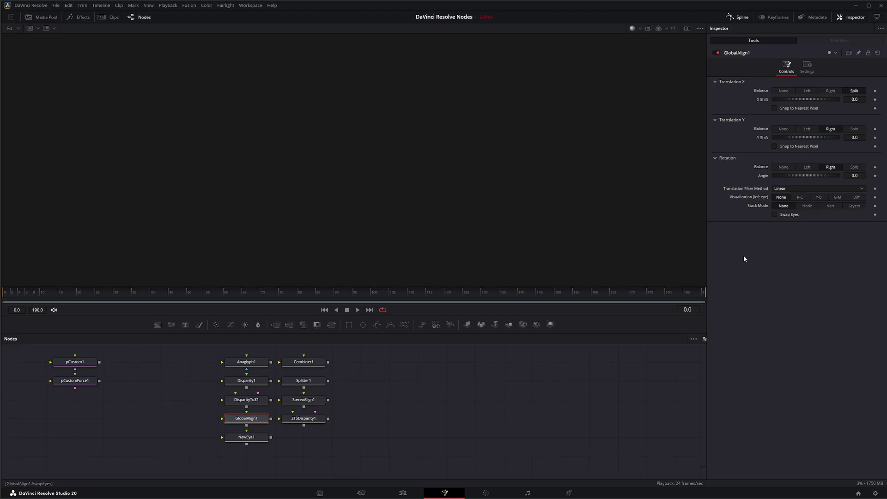
click(248, 439)
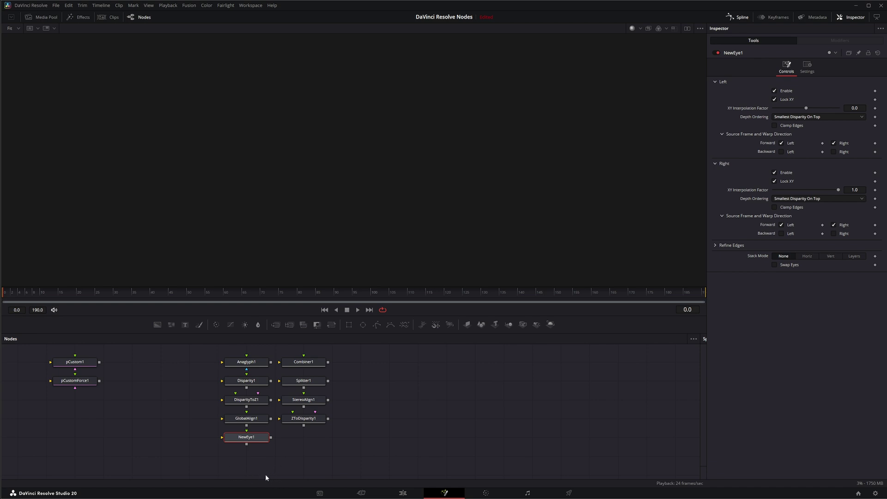
click(303, 381)
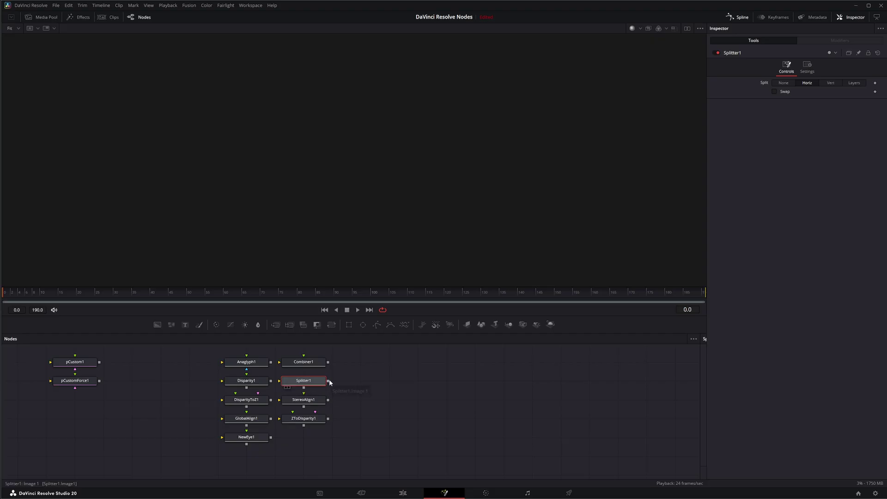
click(309, 401)
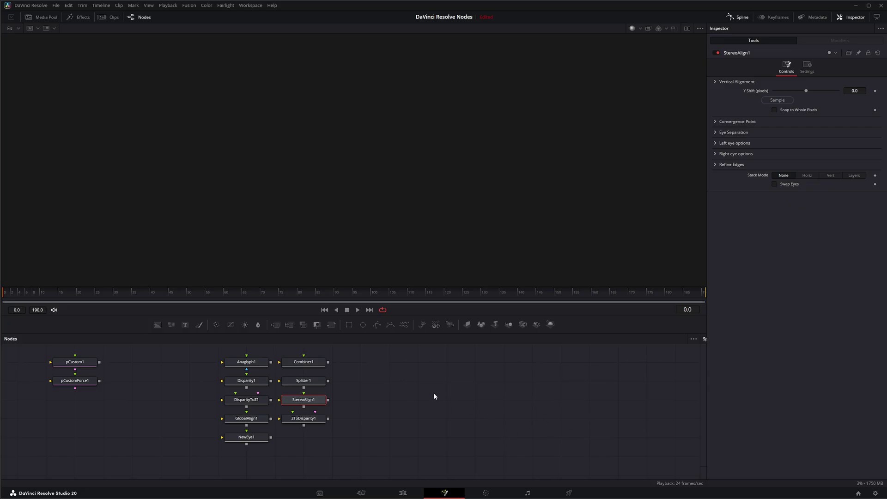
click(311, 420)
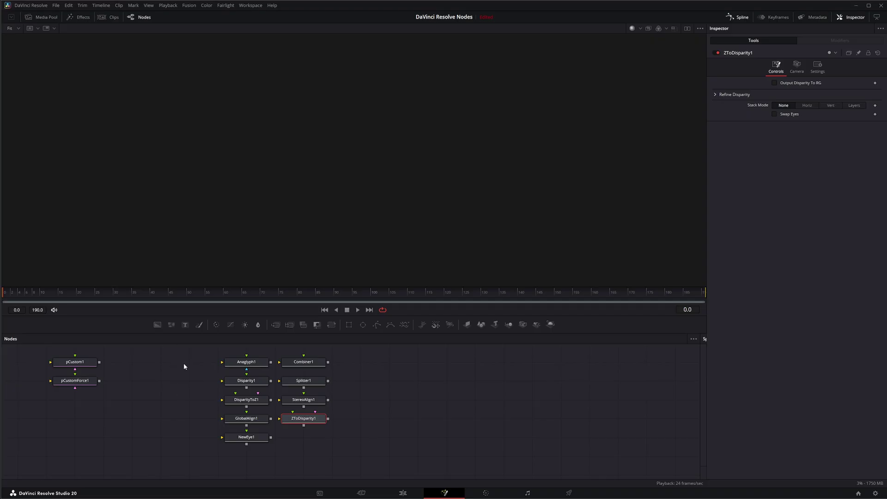
Step: Select all nine stereo nodes and expand Combiner1, Anaglyph1, Disparity1, DisparityToZ1, GlobalAlign1 and NewEye1
drag(183, 362, 388, 465)
click(312, 362)
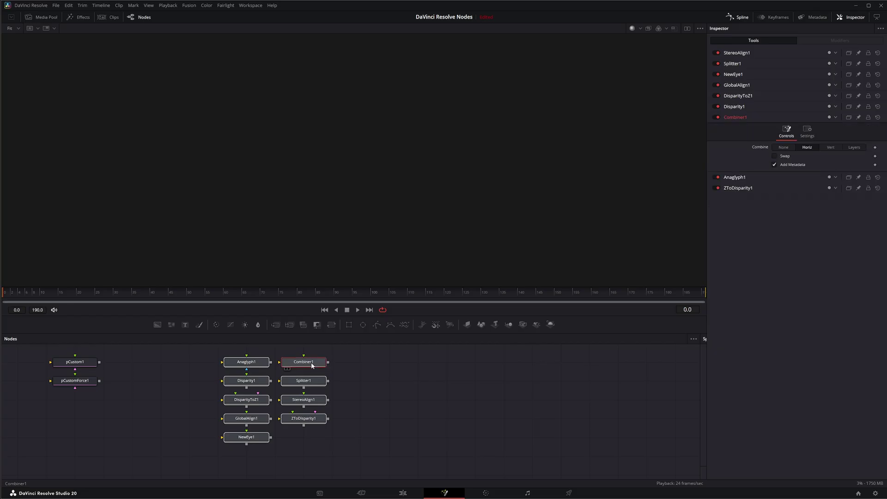
click(246, 364)
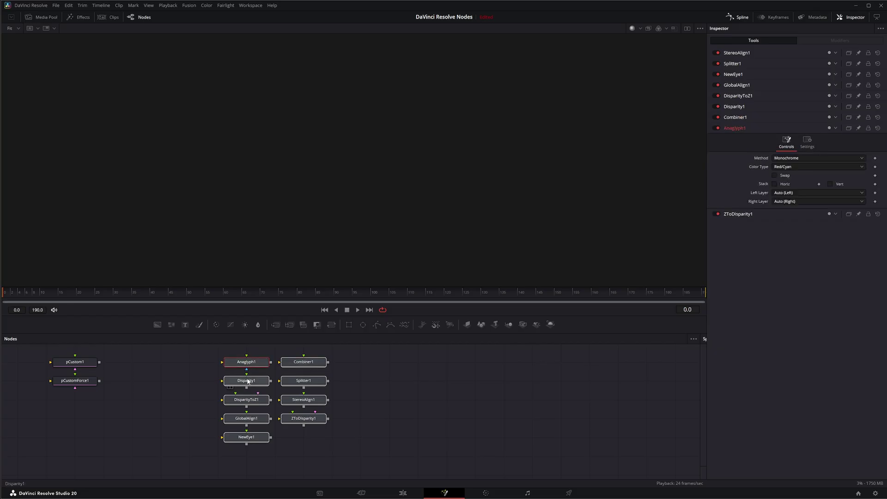
click(248, 383)
click(248, 401)
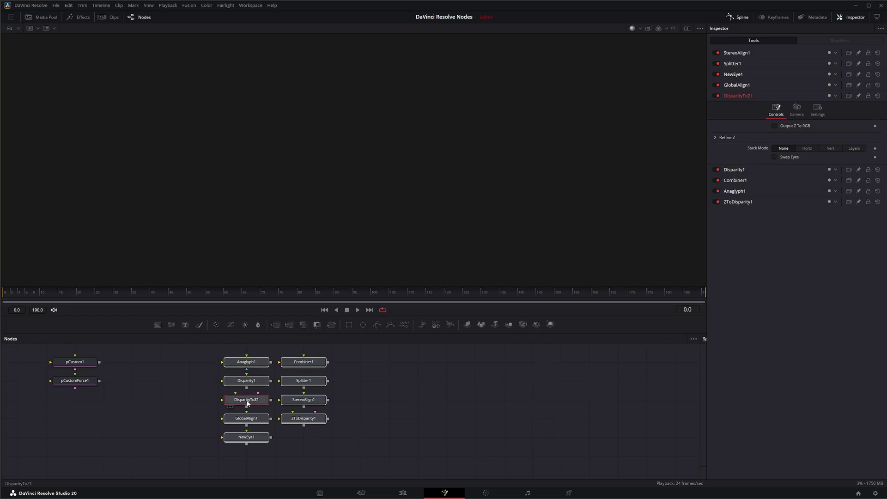
click(248, 419)
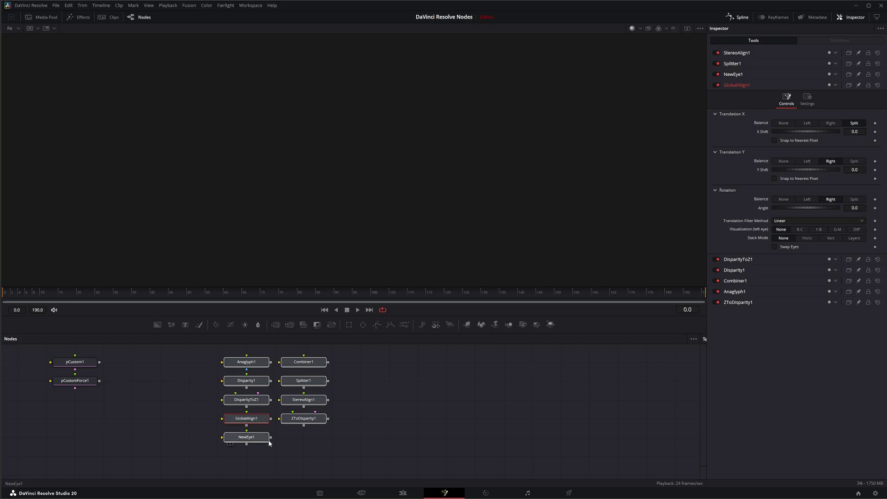
click(263, 439)
Step: Expand ZToDisparity1, StereoAlign1, Splitter1 and Combiner1, then reselect the stereo group
click(303, 420)
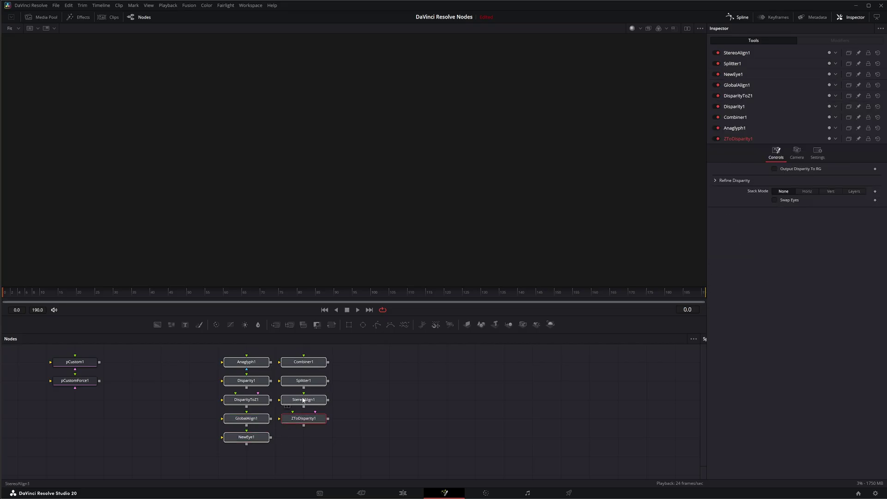
click(303, 401)
click(305, 381)
click(303, 365)
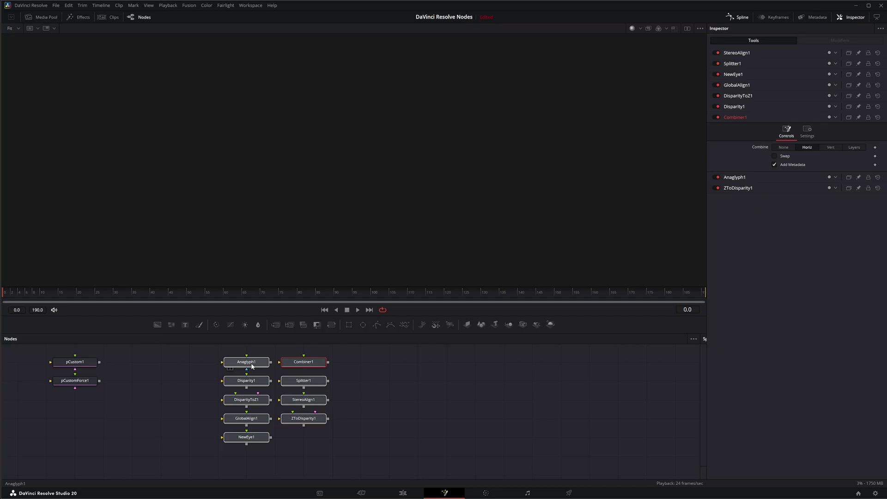
drag(194, 362, 351, 465)
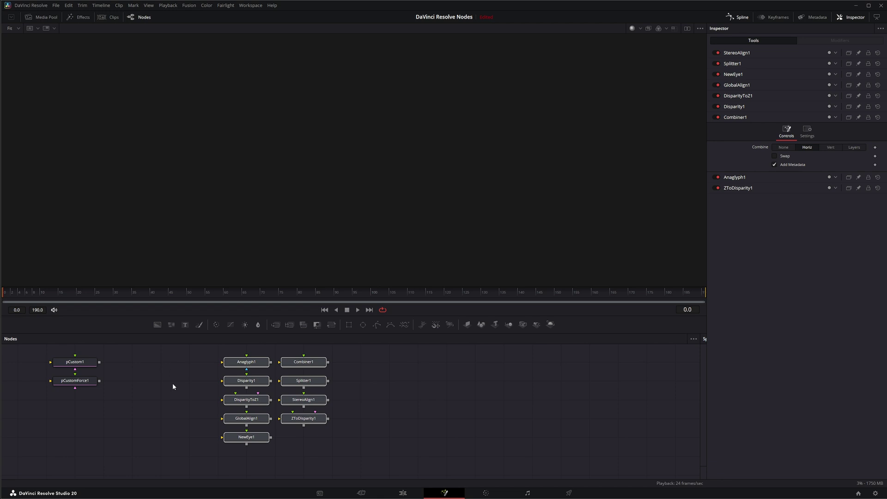
Step: Select pCustom1 and pCustomForce1, expand pCustom1's Region settings, then clear the selection
drag(183, 349, 376, 463)
drag(24, 352, 138, 420)
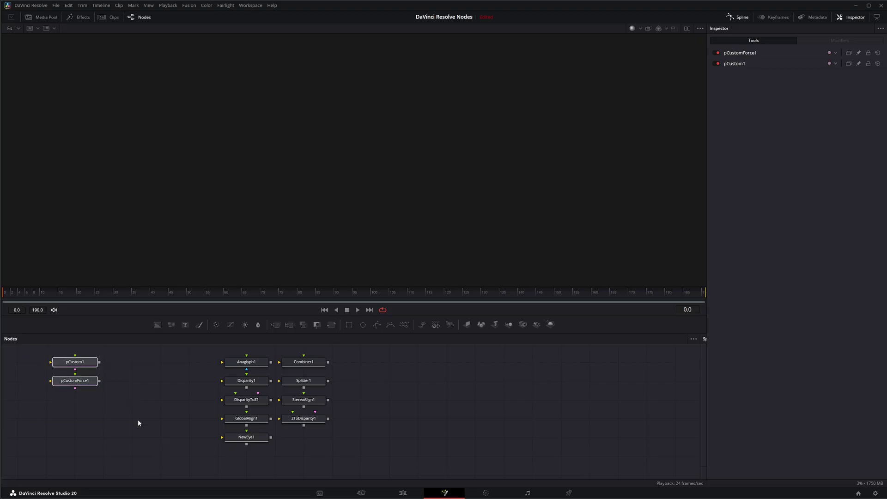
click(87, 365)
click(101, 409)
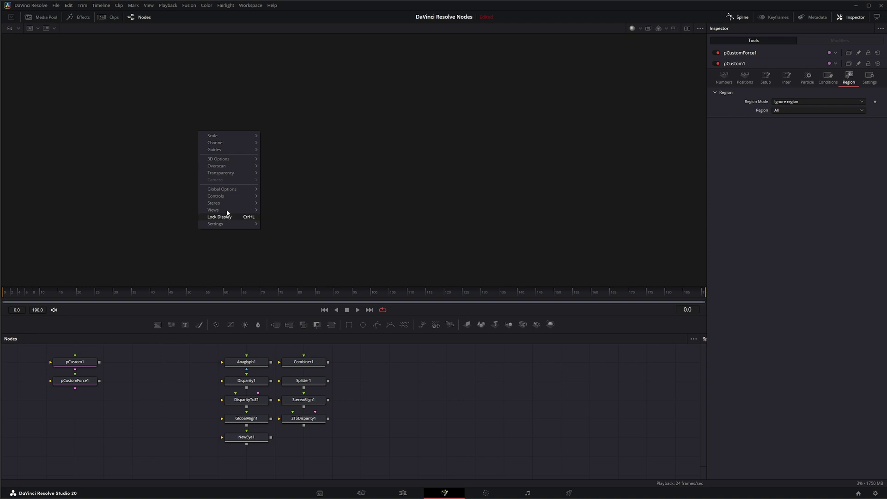
Step: Open the Spline editor, then narrow it so the node graph stays wide
right_click(399, 386)
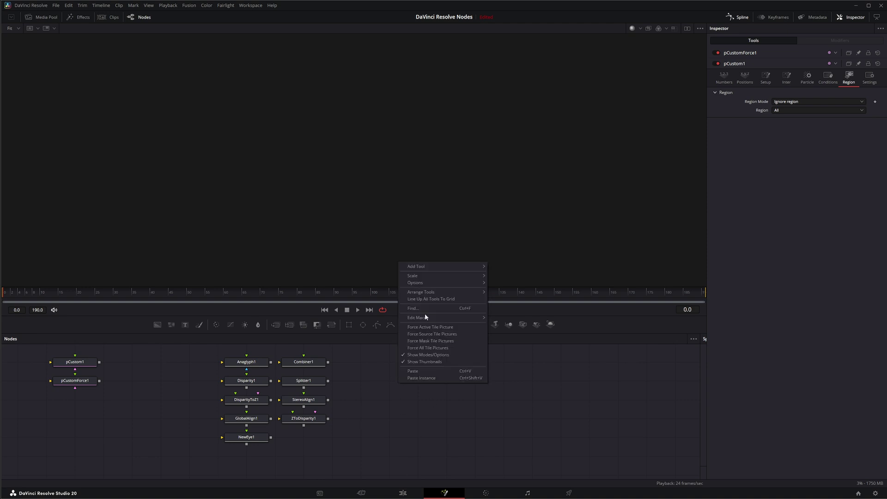
click(490, 428)
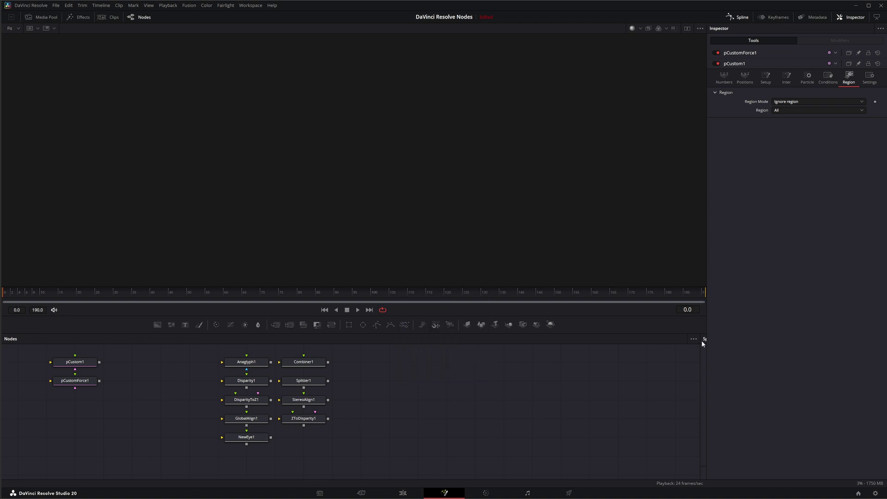
drag(699, 340, 389, 340)
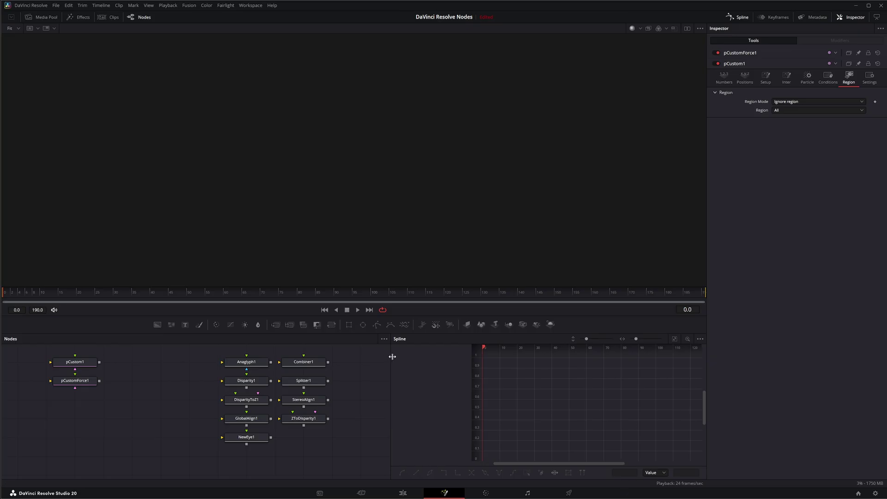
drag(389, 354, 644, 356)
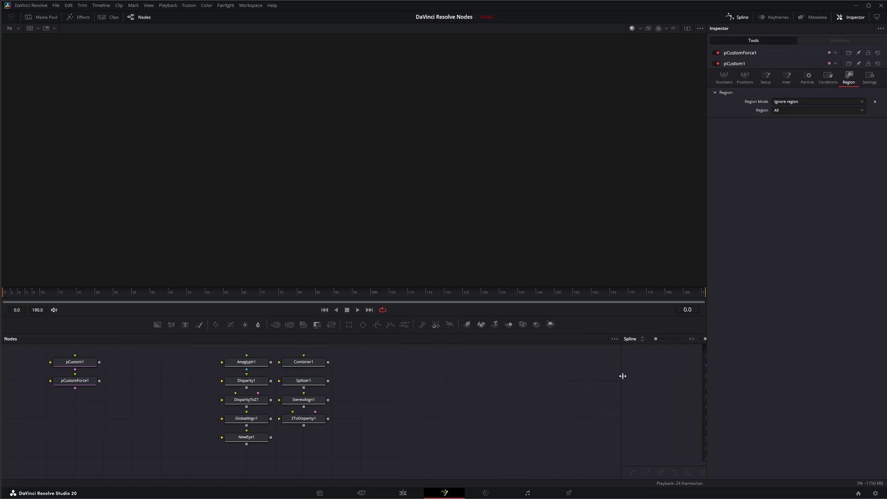
Step: Show pCustomForce1's Force settings, with Force and Torque X, Y, Z all at 0
right_click(79, 385)
click(80, 379)
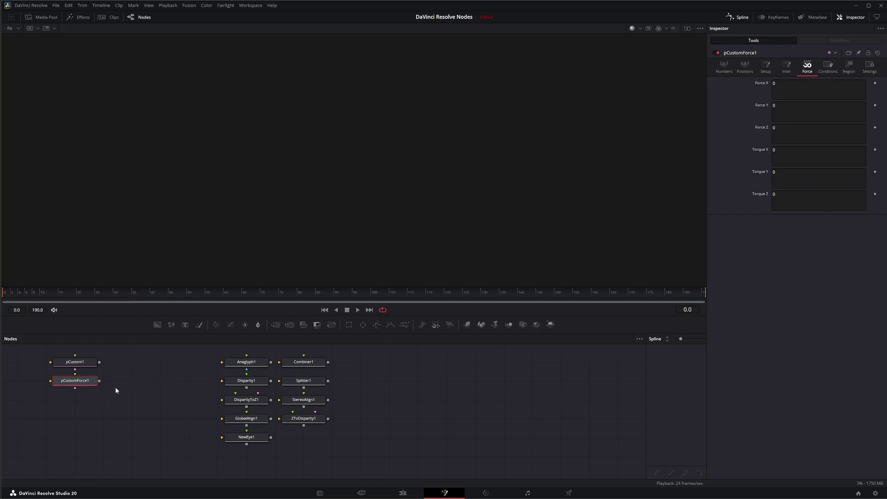
click(409, 377)
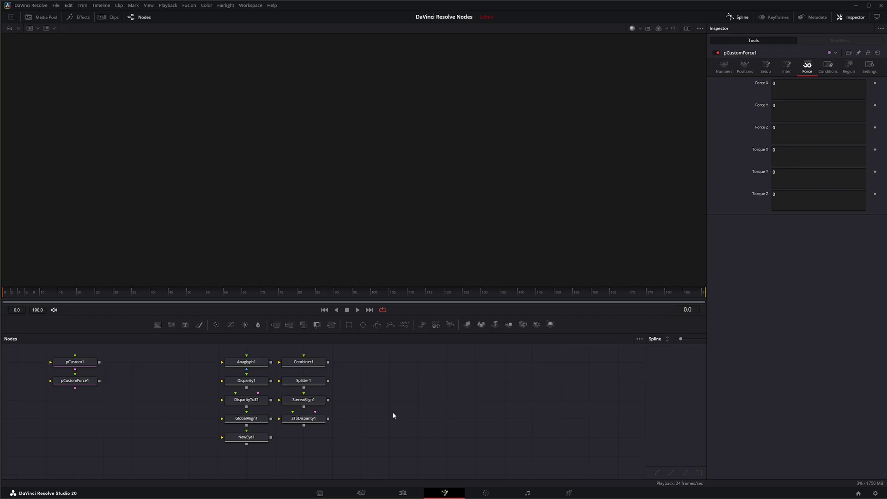